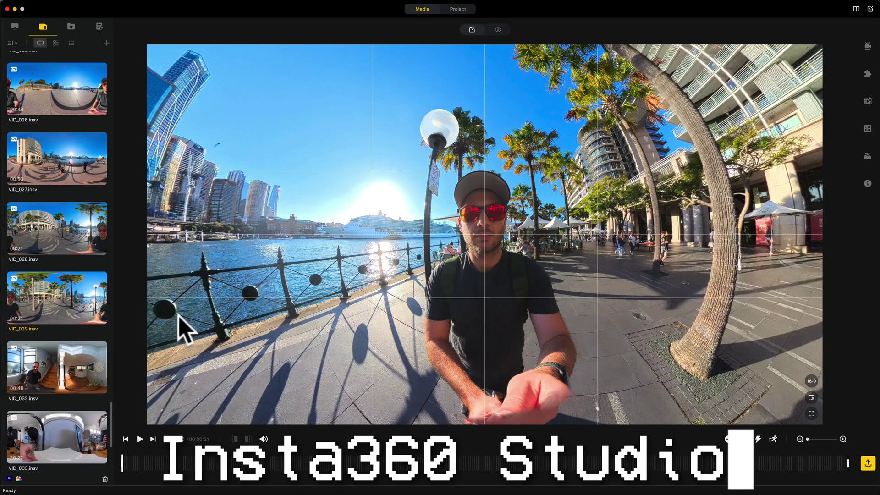
pyautogui.scroll(-3, 69, 314)
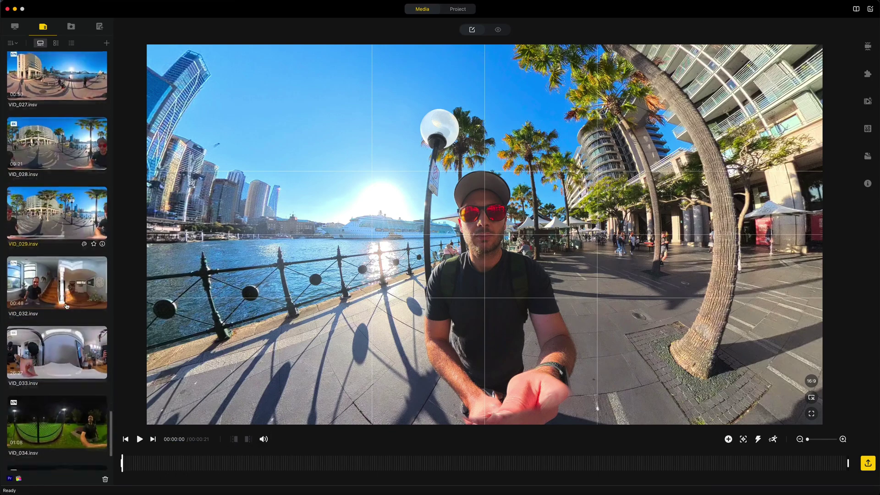
pyautogui.scroll(-1, 66, 306)
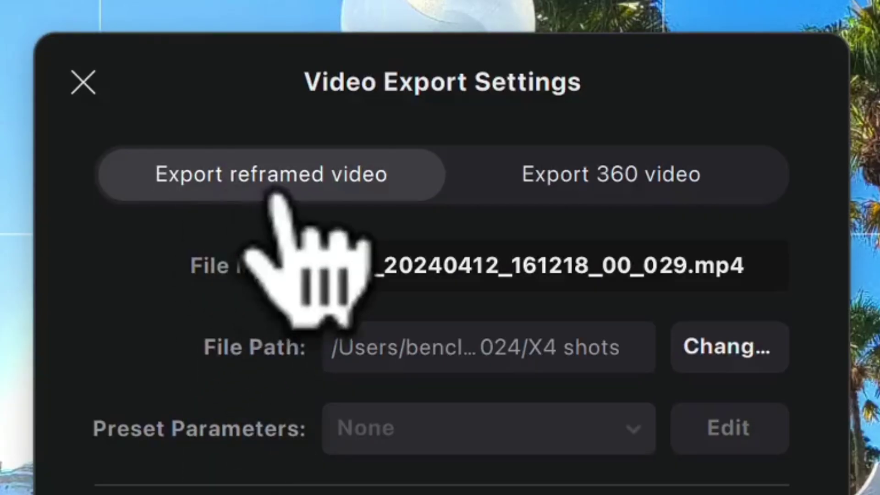
# Export VID_029 as a full 360 video in H.265 at 100 Mbps.
pyautogui.click(636, 197)
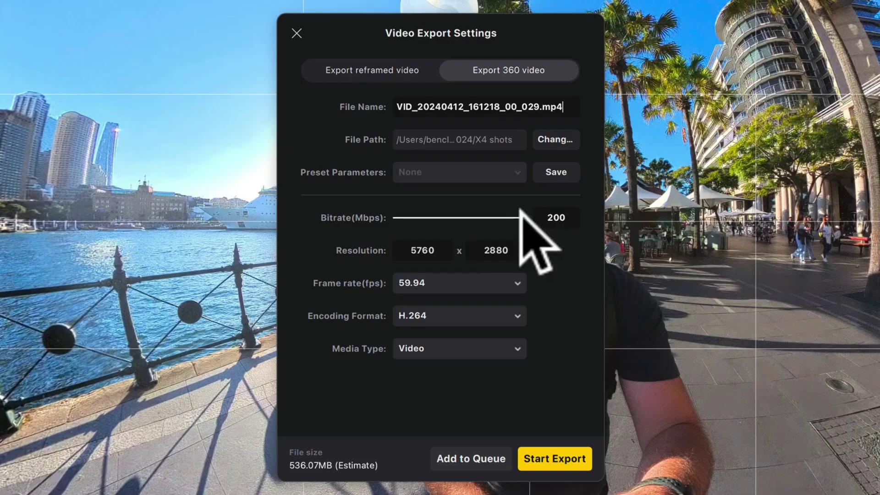
pyautogui.moveTo(525, 218); pyautogui.dragTo(468, 219)
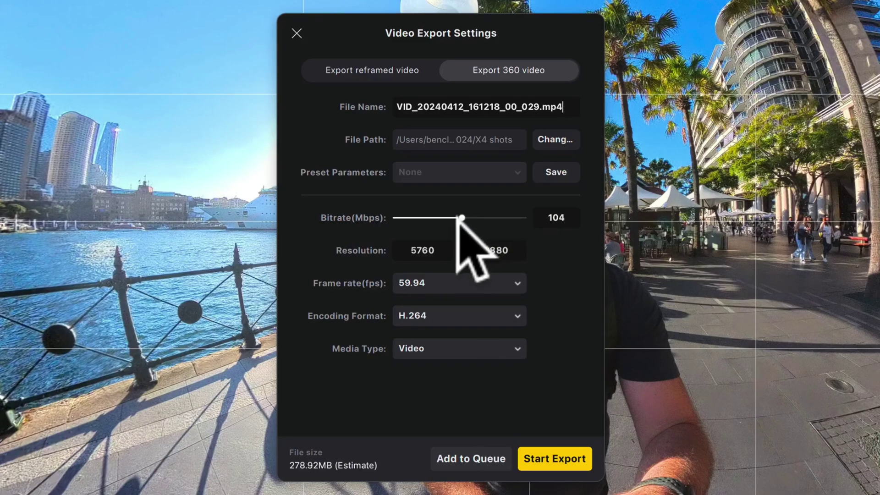
pyautogui.click(459, 315)
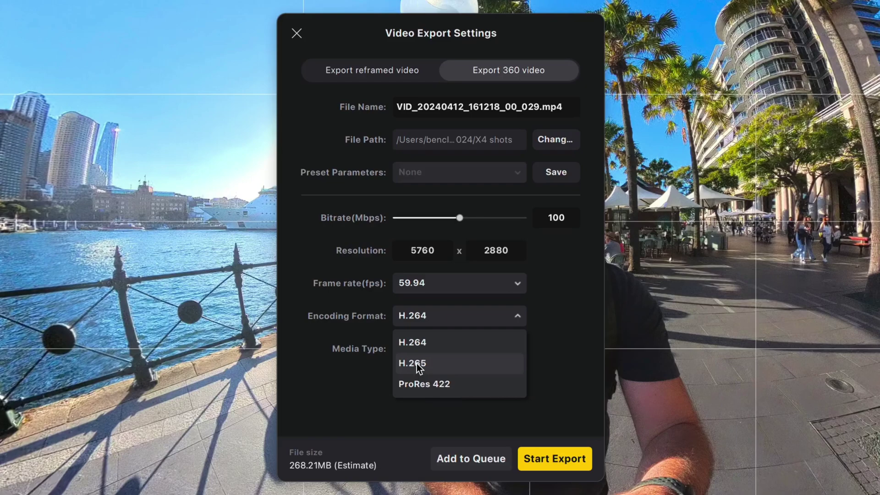
pyautogui.click(417, 364)
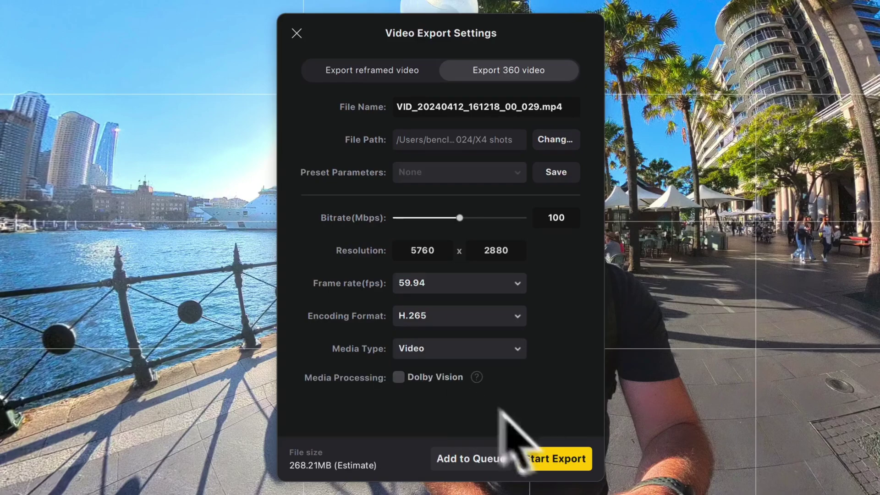
pyautogui.click(551, 462)
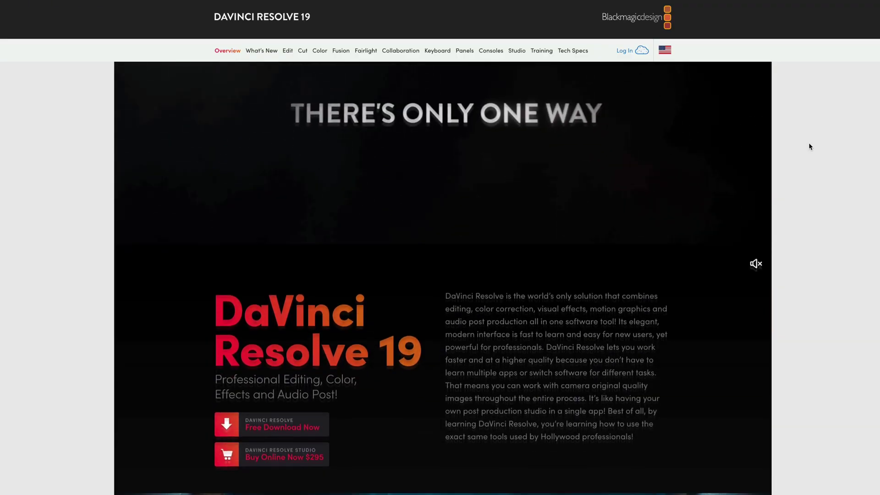
pyautogui.scroll(-3, 810, 146)
pyautogui.scroll(-1, 810, 147)
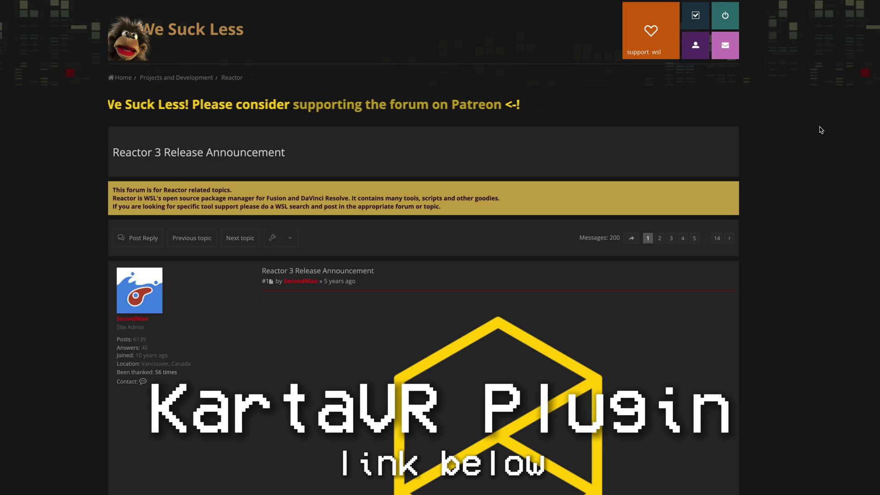
pyautogui.scroll(-2, 820, 130)
pyautogui.scroll(-3, 820, 130)
pyautogui.scroll(-4, 820, 130)
pyautogui.scroll(-3, 820, 130)
pyautogui.scroll(-3, 820, 130)
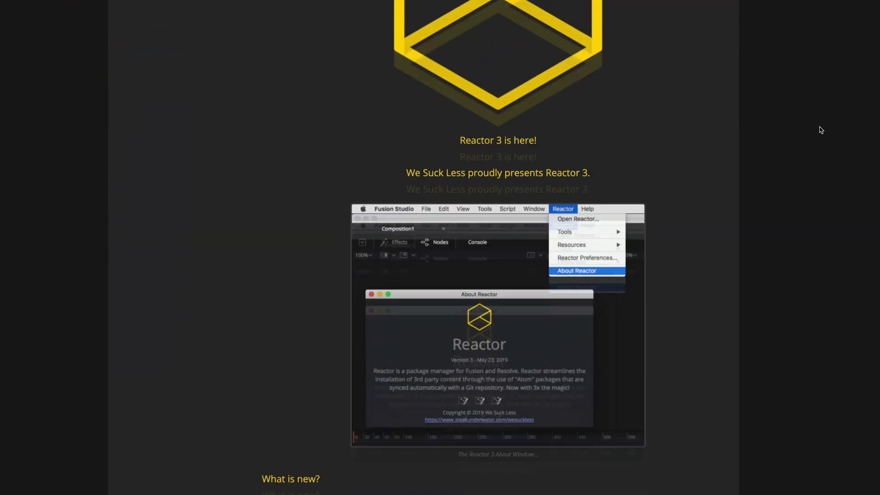
pyautogui.scroll(-3, 819, 131)
pyautogui.scroll(-3, 820, 130)
pyautogui.scroll(-3, 819, 130)
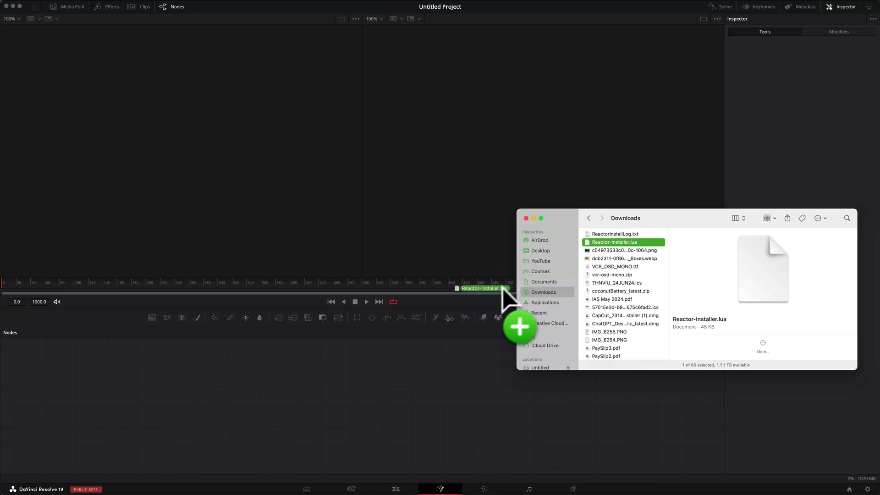
# Install and launch Reactor from Reactor-Installer.lua at a custom path, then close the System folder.
pyautogui.moveTo(503, 294); pyautogui.dragTo(405, 386)
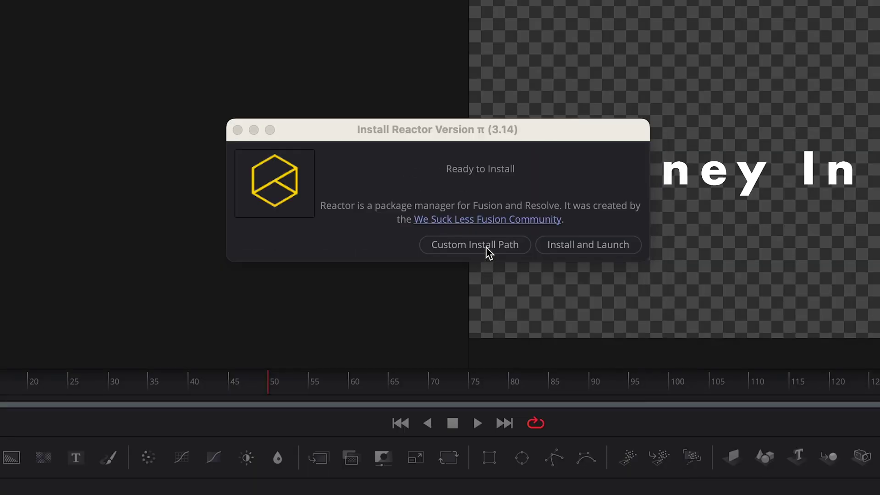
pyautogui.click(487, 247)
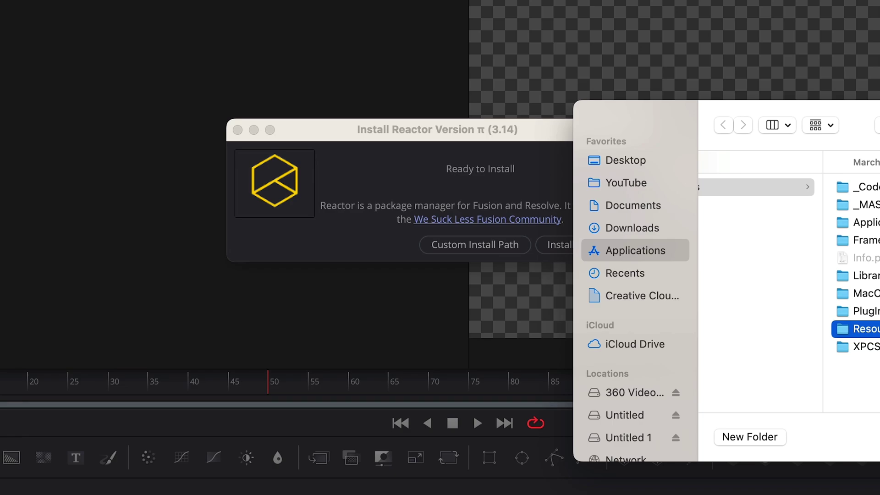
pyautogui.click(572, 245)
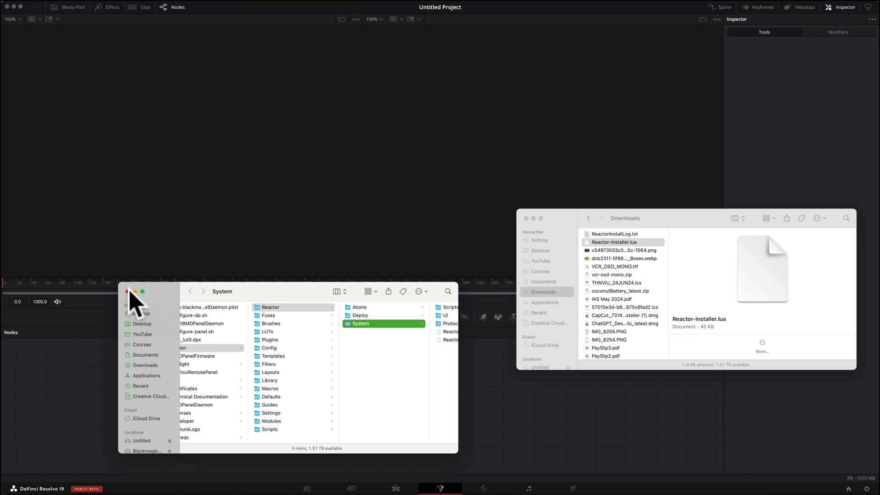
pyautogui.click(127, 292)
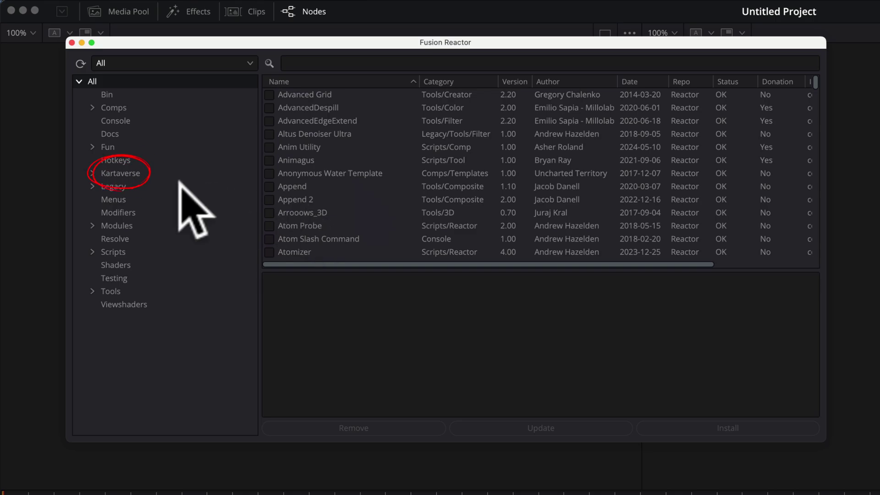
# Install Reframe360 Ultra from Reactor's Kartaverse category, then close Reactor.
pyautogui.click(124, 174)
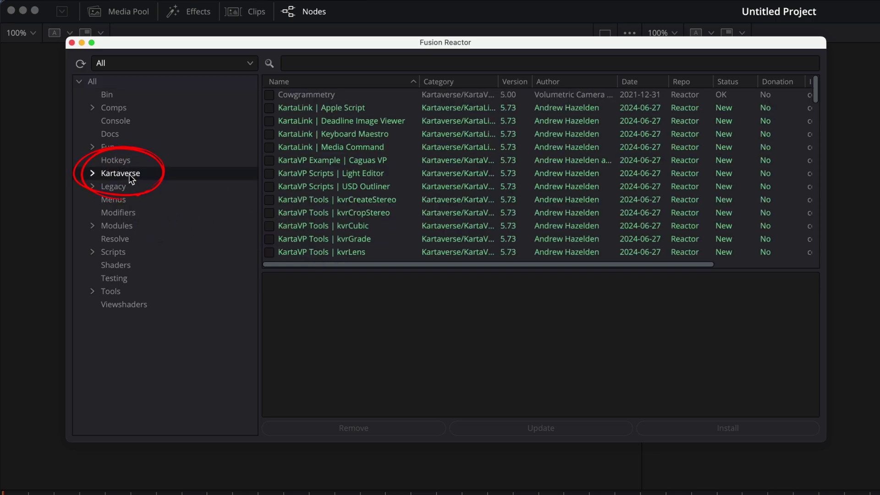
pyautogui.scroll(-10, 386, 173)
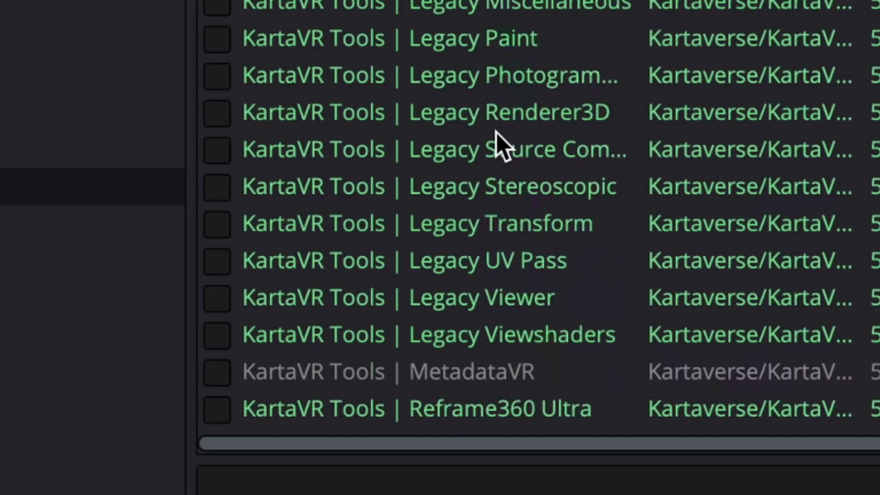
pyautogui.scroll(-2, 368, 154)
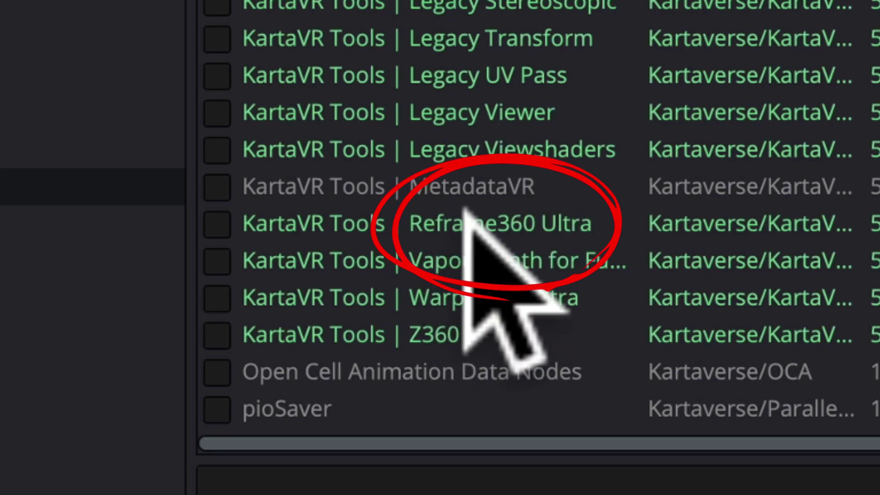
pyautogui.click(545, 219)
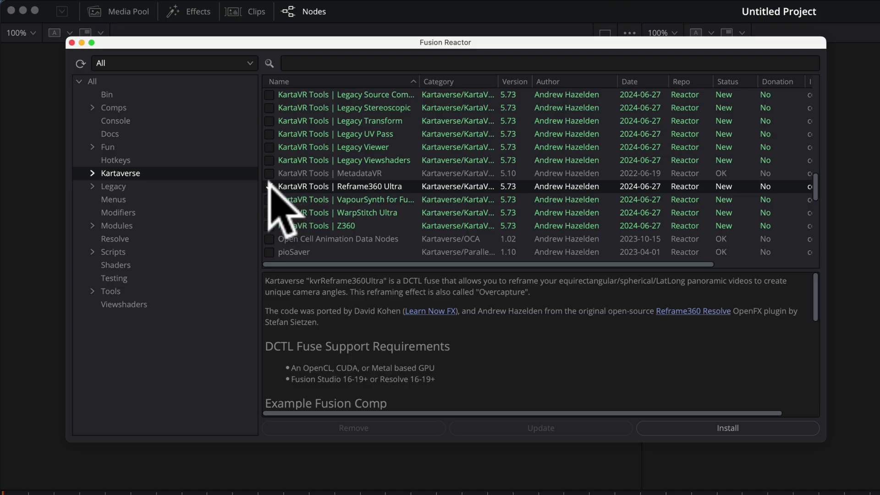
pyautogui.click(268, 186)
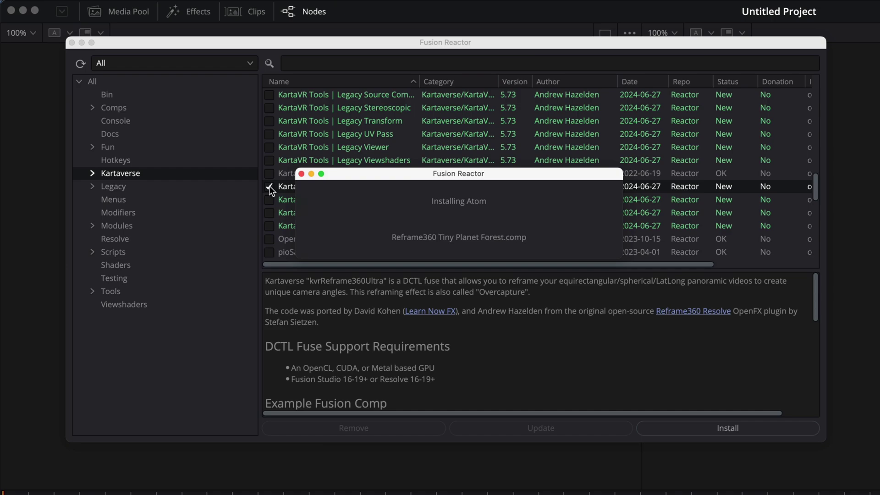
pyautogui.click(71, 42)
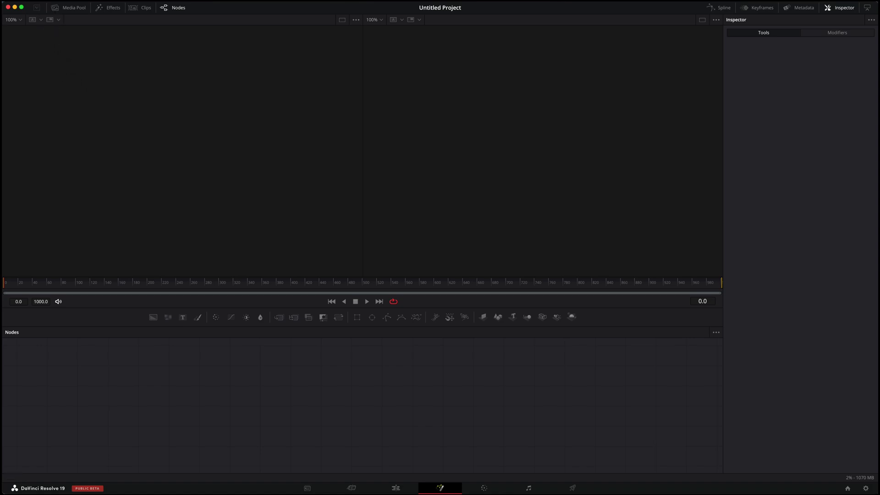
# Open Project Settings from the File menu and show the Image Scaling page.
pyautogui.click(44, 2)
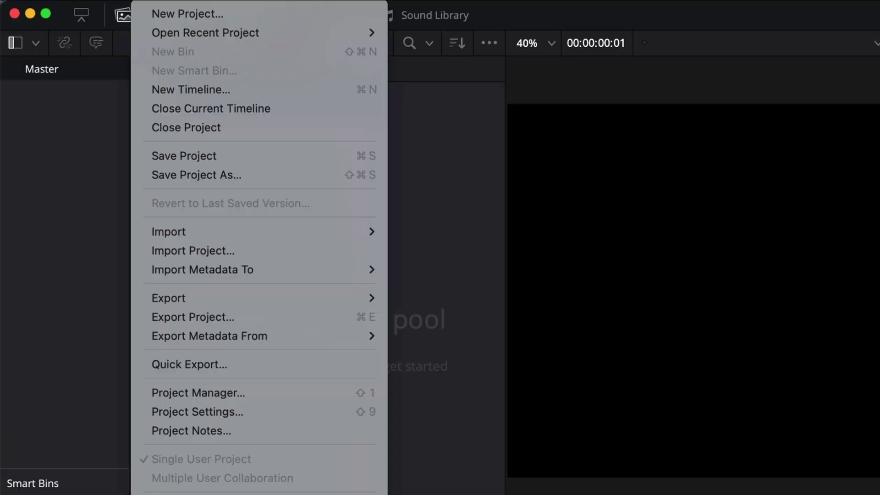
pyautogui.click(234, 410)
pyautogui.click(224, 85)
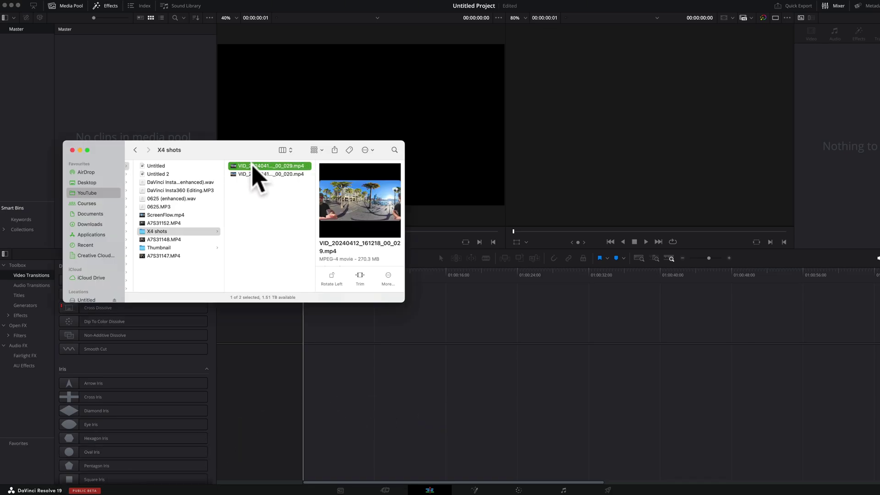
# Place VID_20240412_161218_00_029.mp4 on the timeline and trim off its end.
pyautogui.moveTo(393, 338); pyautogui.dragTo(393, 339)
pyautogui.moveTo(314, 277); pyautogui.dragTo(337, 277)
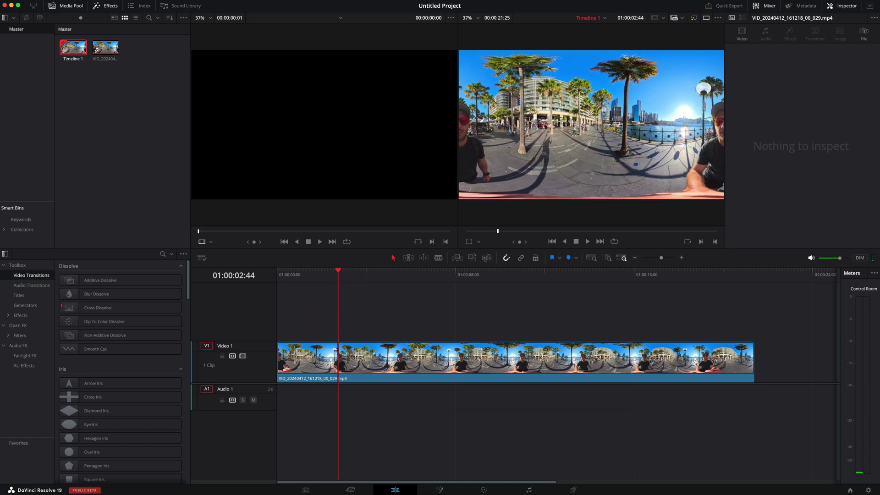
pyautogui.hotkey('ctrl', 'shift', '[')
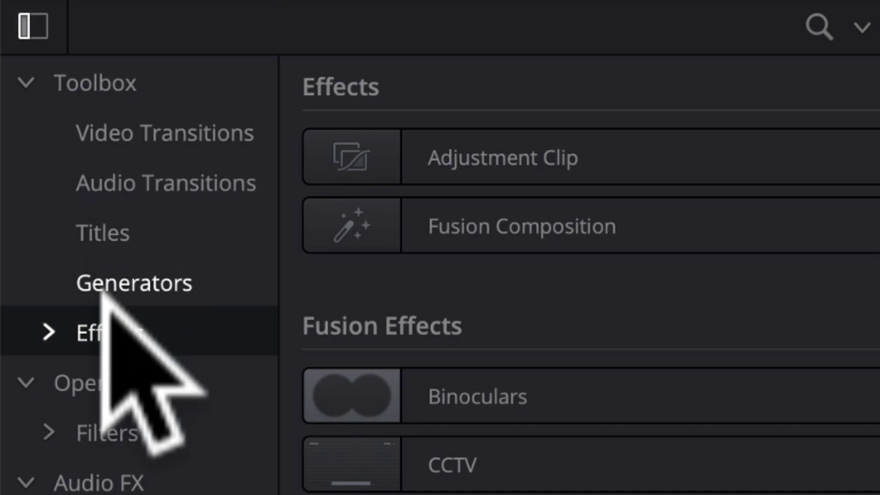
# Expand Toolbox > Effects and select the KartaVR category to list kvrReframe360Ultra.
pyautogui.click(50, 333)
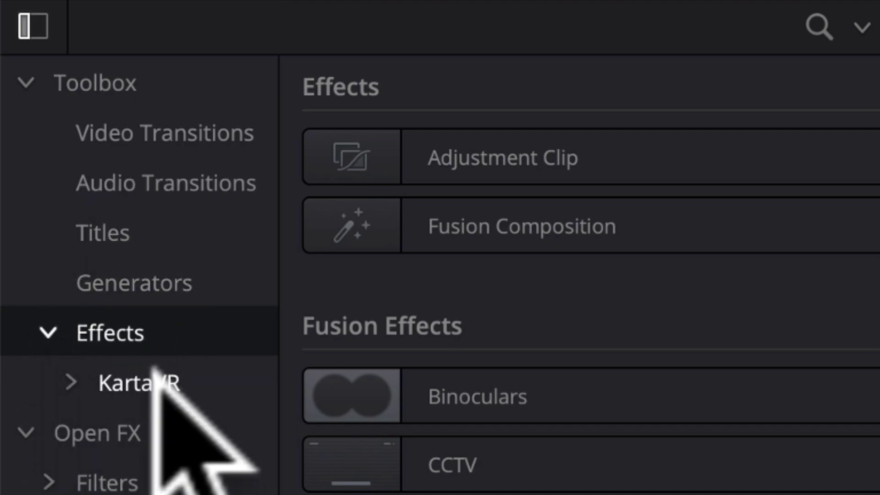
pyautogui.click(142, 391)
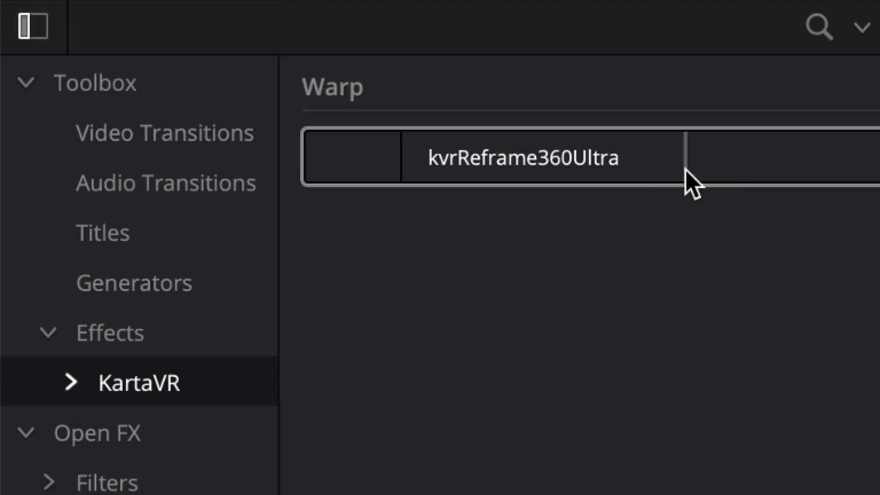
# Apply kvrReframe360Ultra to the 360 clip and narrow its field of view.
pyautogui.moveTo(138, 283); pyautogui.dragTo(255, 344)
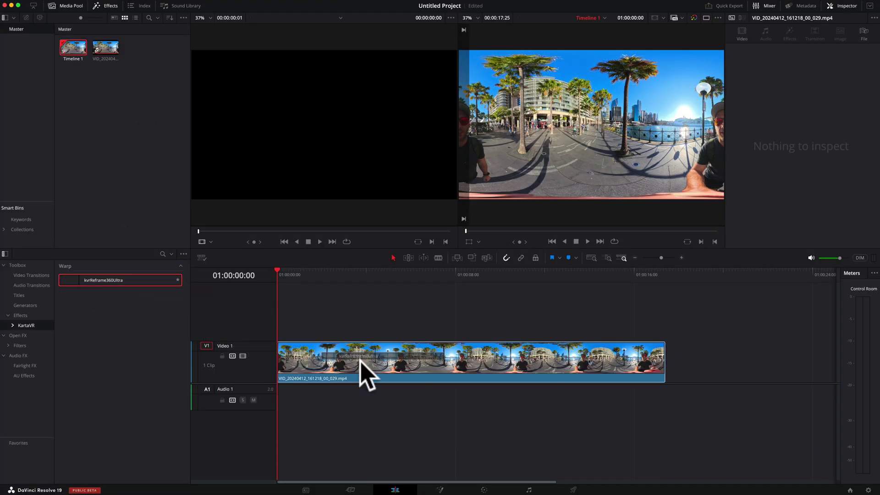
pyautogui.moveTo(361, 367); pyautogui.dragTo(362, 365)
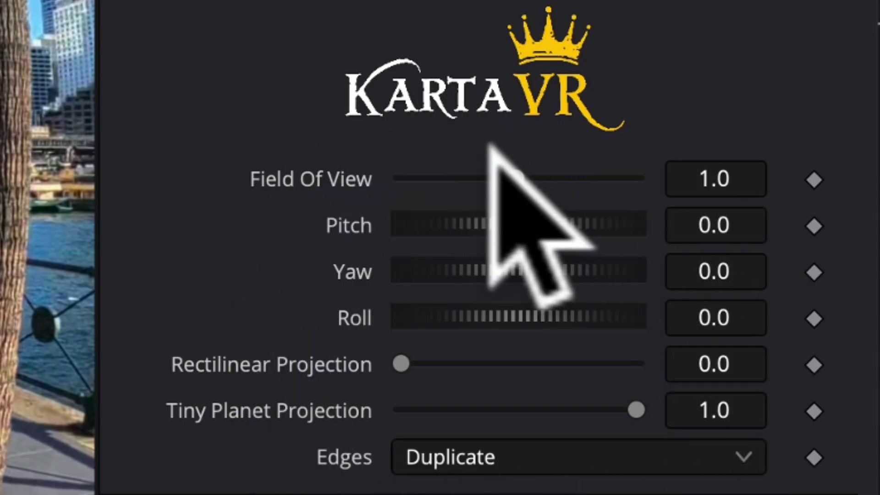
pyautogui.moveTo(727, 255)
pyautogui.mouseDown()
pyautogui.moveTo(698, 250)
pyautogui.moveTo(735, 252)
pyautogui.moveTo(711, 260)
pyautogui.moveTo(739, 271)
pyautogui.moveTo(692, 262)
pyautogui.moveTo(715, 275)
pyautogui.mouseUp()
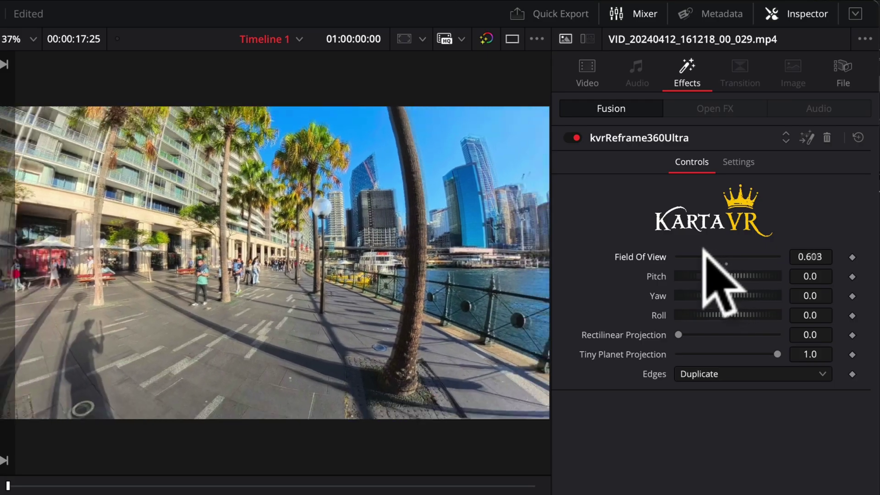
# Adjust pitch, yaw, roll and the tiny planet and rectilinear projections, settling FOV at 0.142.
pyautogui.moveTo(715, 296)
pyautogui.mouseDown()
pyautogui.moveTo(660, 296)
pyautogui.moveTo(681, 295)
pyautogui.mouseUp()
pyautogui.moveTo(722, 316)
pyautogui.mouseDown()
pyautogui.moveTo(712, 312)
pyautogui.moveTo(743, 315)
pyautogui.moveTo(715, 309)
pyautogui.moveTo(706, 329)
pyautogui.moveTo(741, 327)
pyautogui.moveTo(681, 337)
pyautogui.mouseUp()
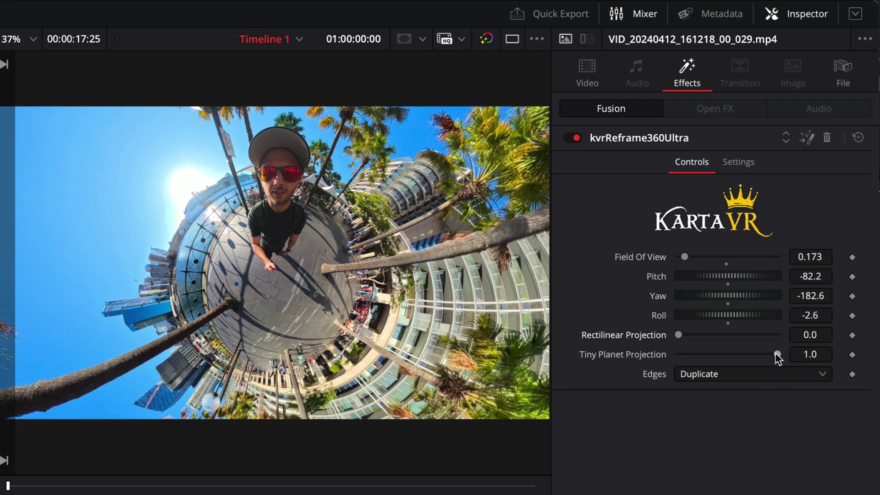
pyautogui.moveTo(773, 348)
pyautogui.mouseDown()
pyautogui.moveTo(684, 354)
pyautogui.moveTo(776, 353)
pyautogui.mouseUp()
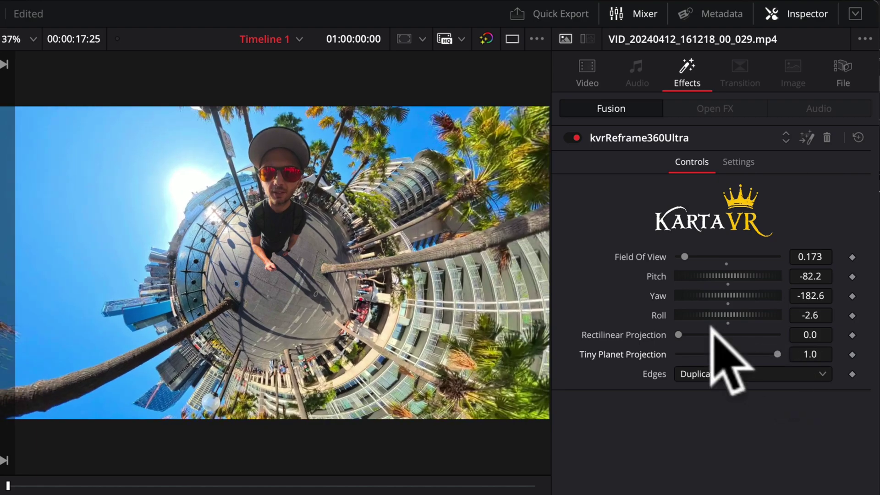
pyautogui.moveTo(679, 329)
pyautogui.mouseDown()
pyautogui.moveTo(774, 332)
pyautogui.moveTo(658, 332)
pyautogui.mouseUp()
pyautogui.moveTo(681, 256)
pyautogui.mouseDown()
pyautogui.moveTo(717, 272)
pyautogui.moveTo(733, 291)
pyautogui.moveTo(727, 296)
pyautogui.mouseUp()
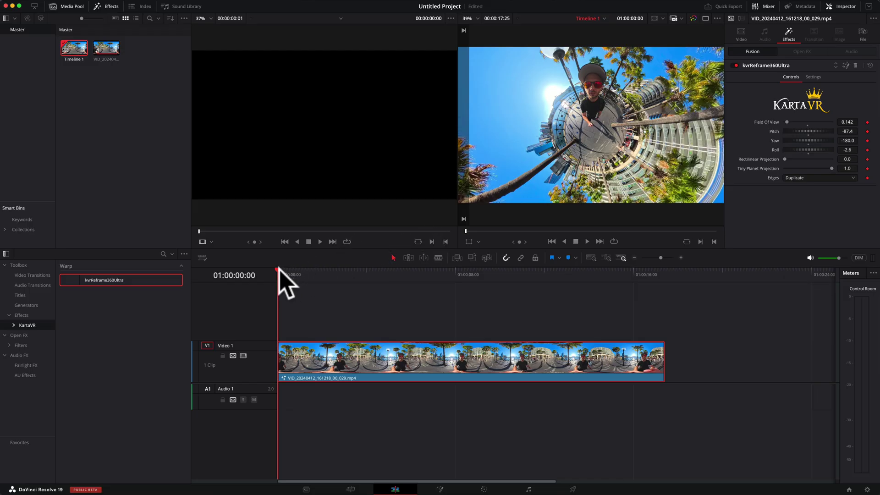
# Later in the clip, keyframe pitch up to the horizon, a wider view and flatter projection.
pyautogui.moveTo(278, 270); pyautogui.dragTo(369, 269)
pyautogui.moveTo(804, 131)
pyautogui.mouseDown()
pyautogui.moveTo(782, 131)
pyautogui.moveTo(815, 124)
pyautogui.mouseUp()
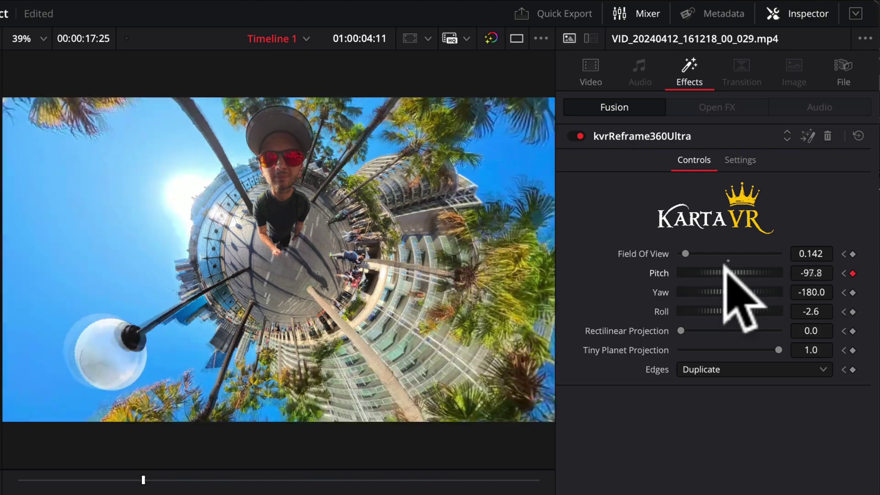
pyautogui.moveTo(742, 261); pyautogui.dragTo(786, 263)
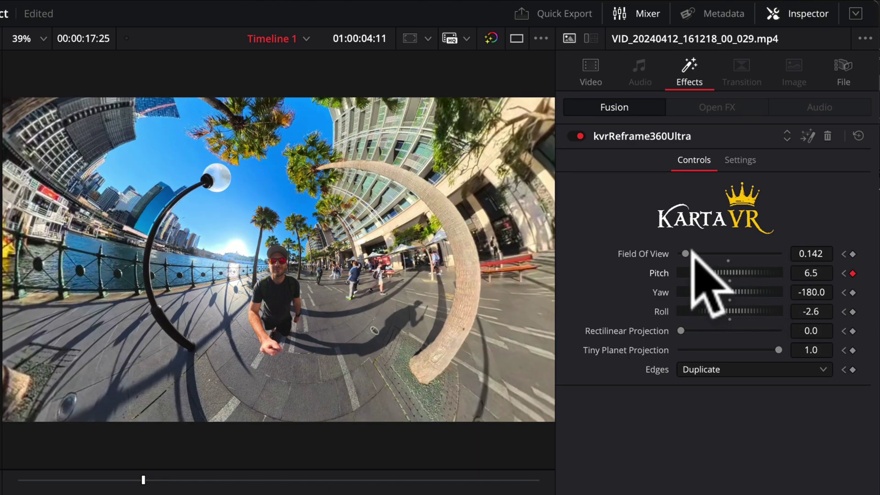
pyautogui.moveTo(684, 254); pyautogui.dragTo(707, 256)
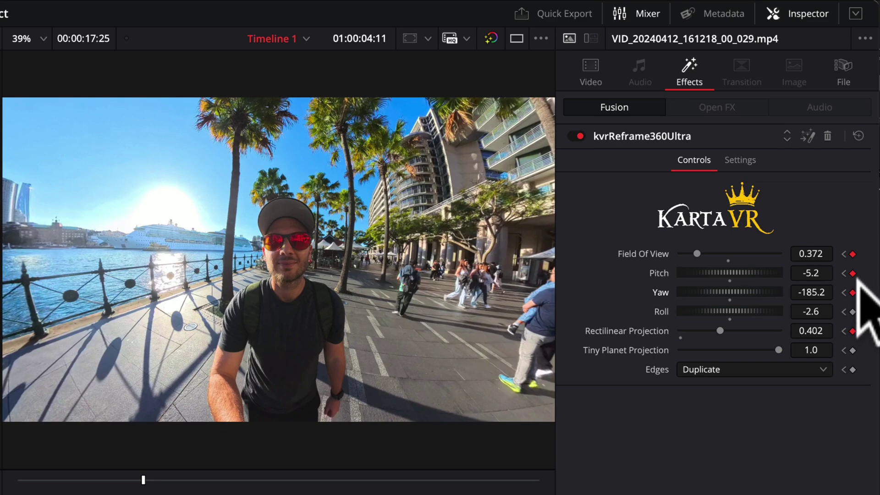
# Play the keyframed reframe from the start, then scrub back to about eleven seconds.
pyautogui.press('Home')
pyautogui.press('space')
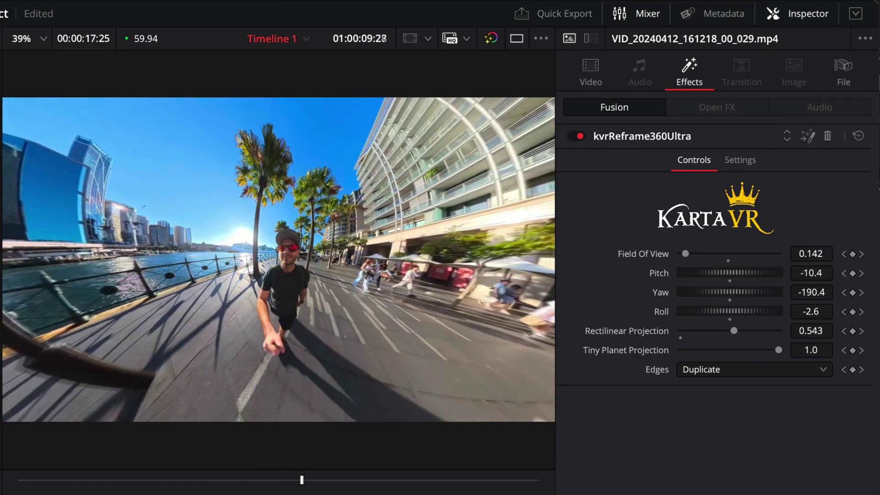
pyautogui.moveTo(603, 275); pyautogui.dragTo(493, 272)
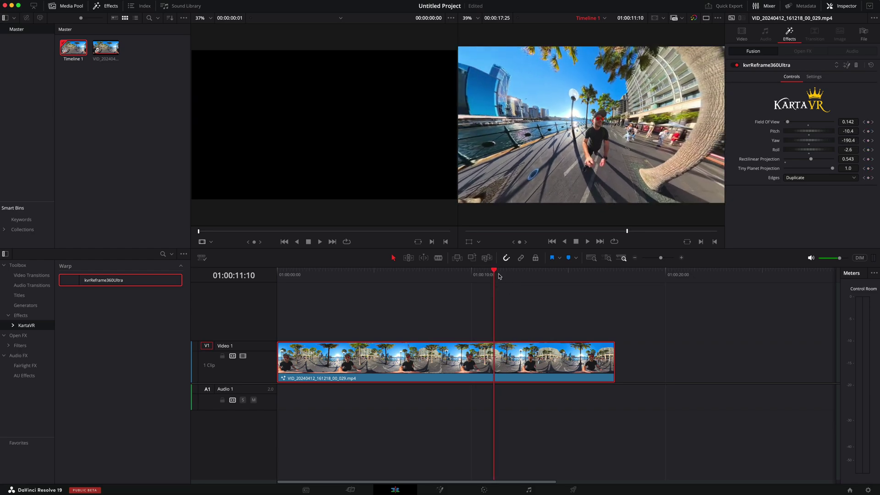
# Step one frame forward and keyframe a wider Field Of View.
pyautogui.press('Right')
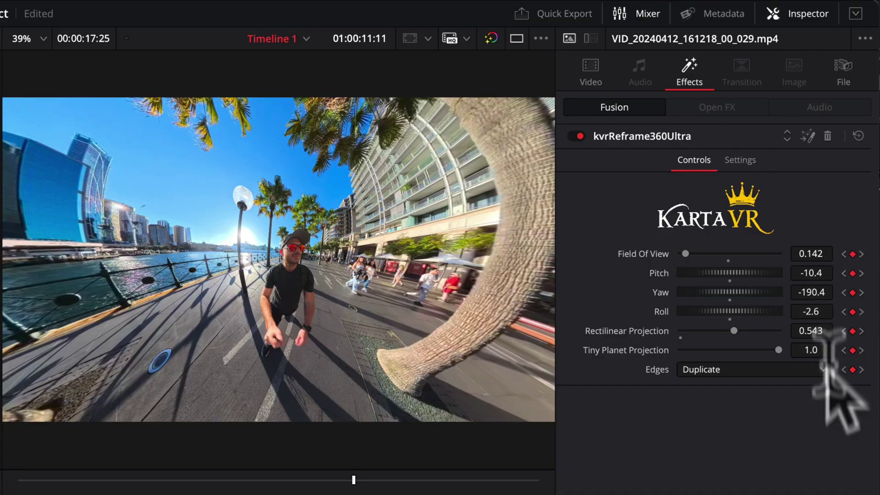
pyautogui.moveTo(686, 253); pyautogui.dragTo(686, 246)
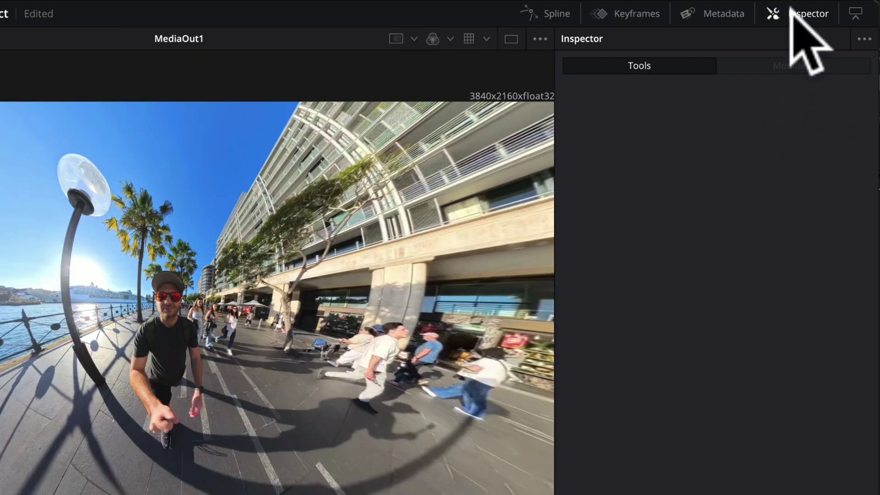
# Close the Inspector, open the Spline editor, enable all KartaVRReframe360Ultra curves, and zoom to fit.
pyautogui.click(791, 10)
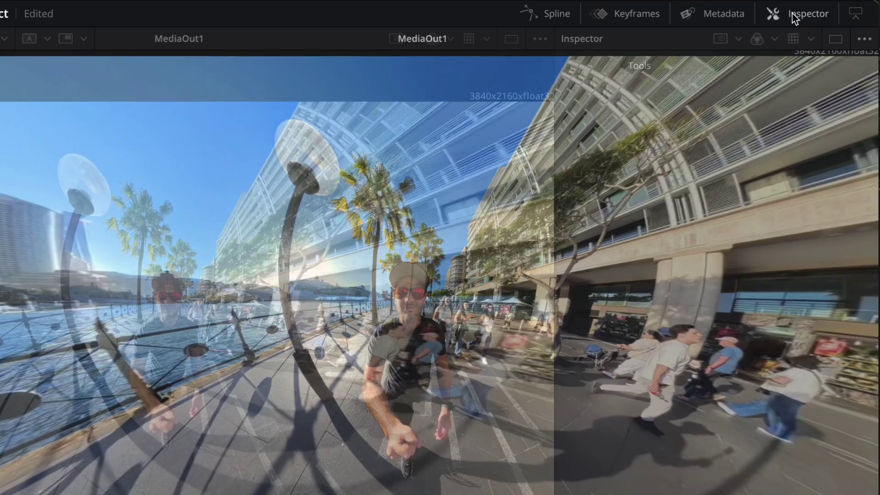
pyautogui.click(548, 15)
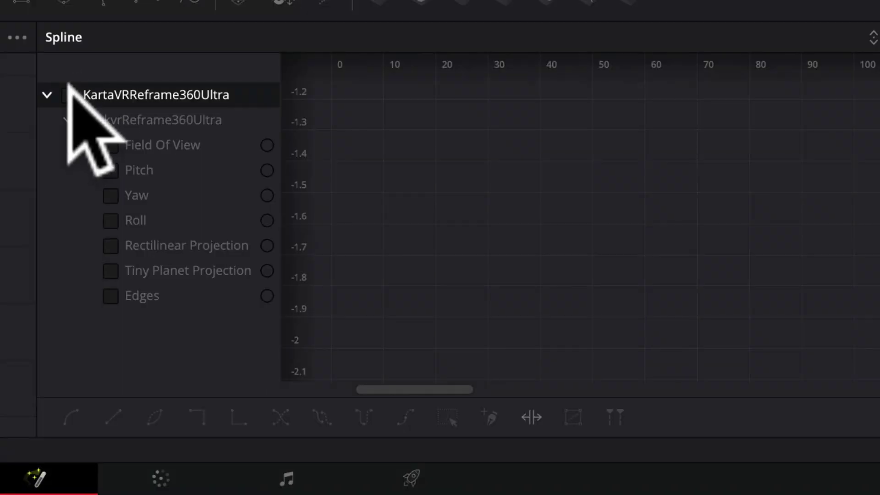
pyautogui.click(71, 95)
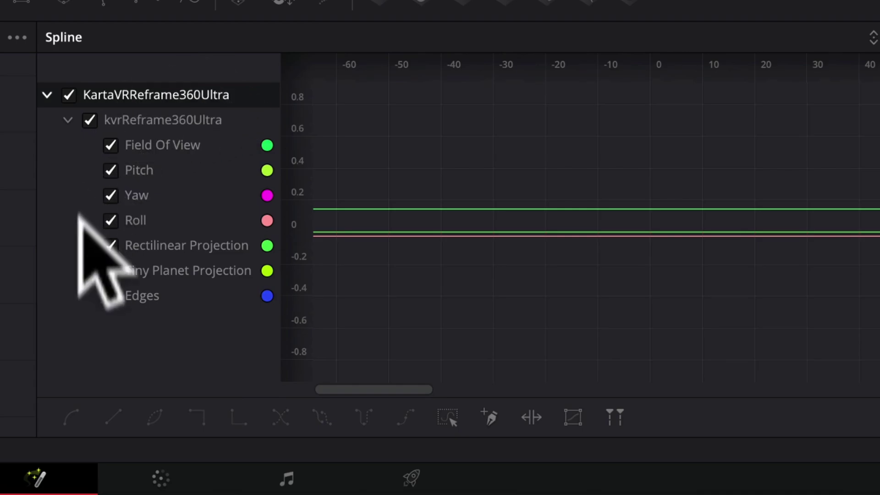
pyautogui.moveTo(377, 377); pyautogui.dragTo(873, 385)
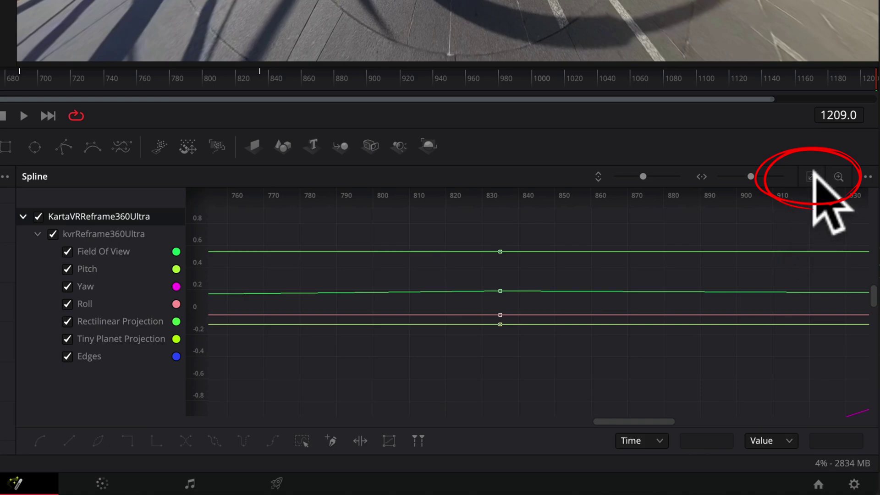
pyautogui.click(812, 178)
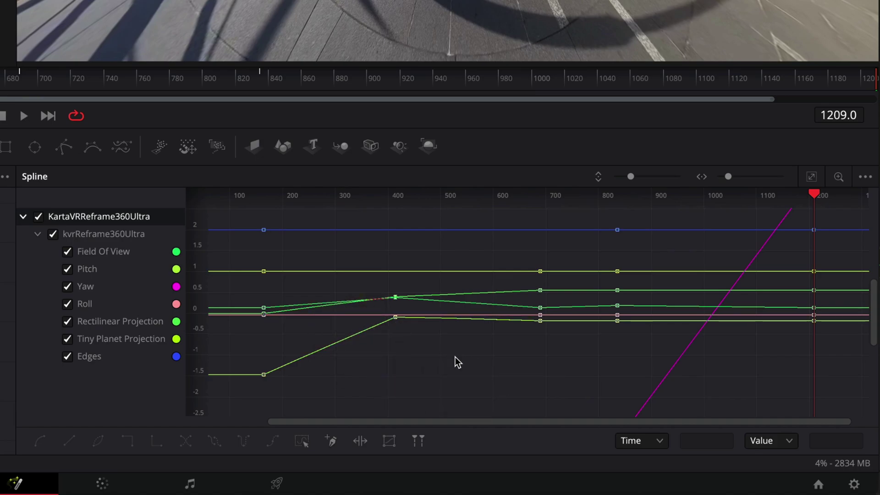
# Smooth every viewpoint keyframe, ease out the yellow-green curve's first keyframe, and play back the move.
pyautogui.hotkey('ctrl', 'a')
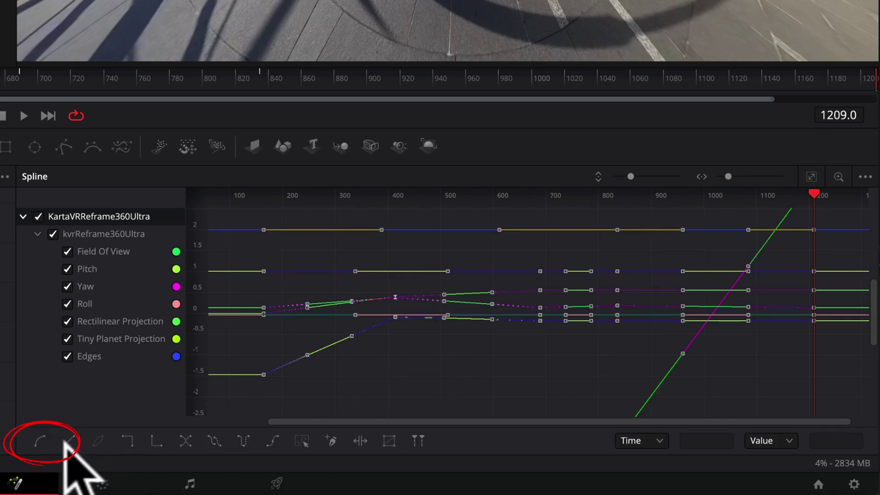
pyautogui.click(39, 437)
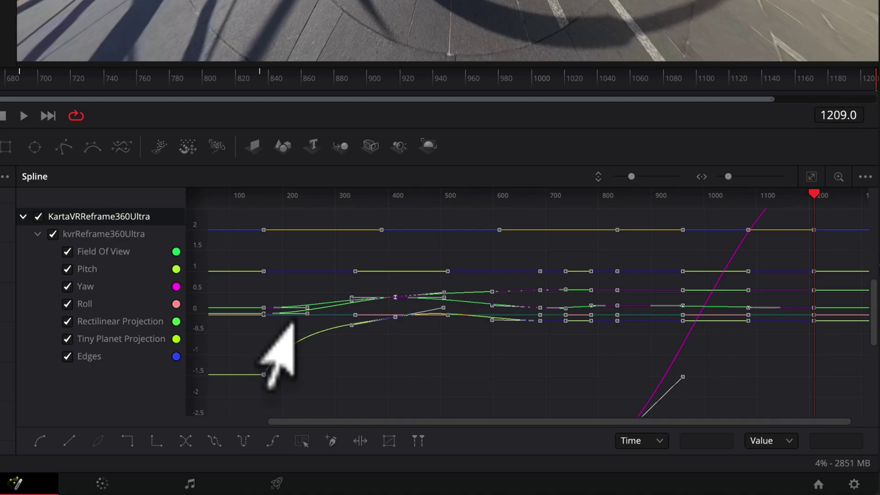
pyautogui.click(301, 354)
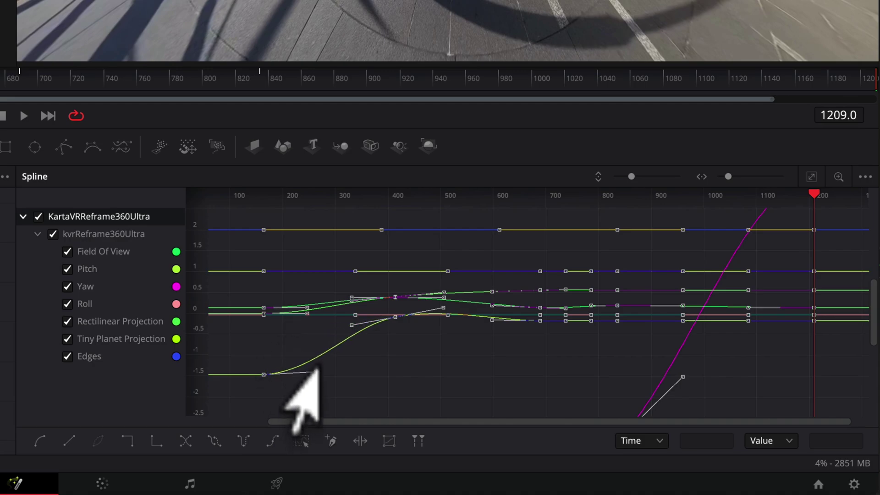
pyautogui.moveTo(329, 375); pyautogui.dragTo(356, 374)
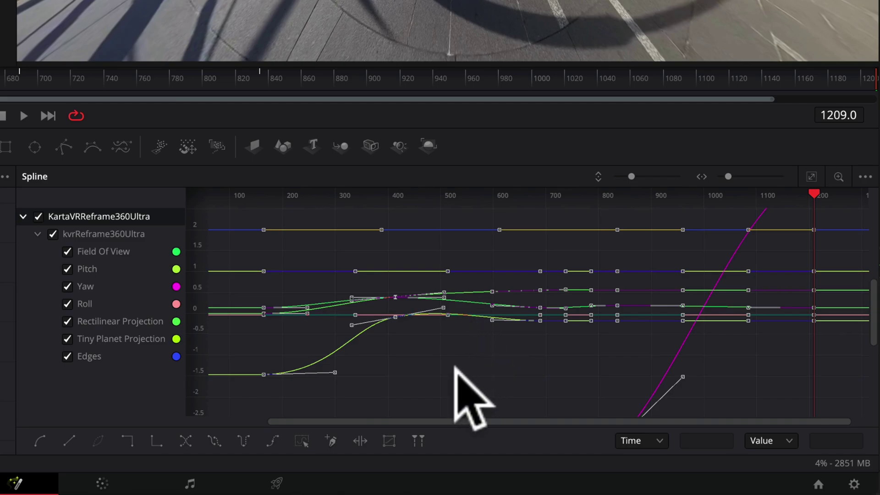
pyautogui.press('space')
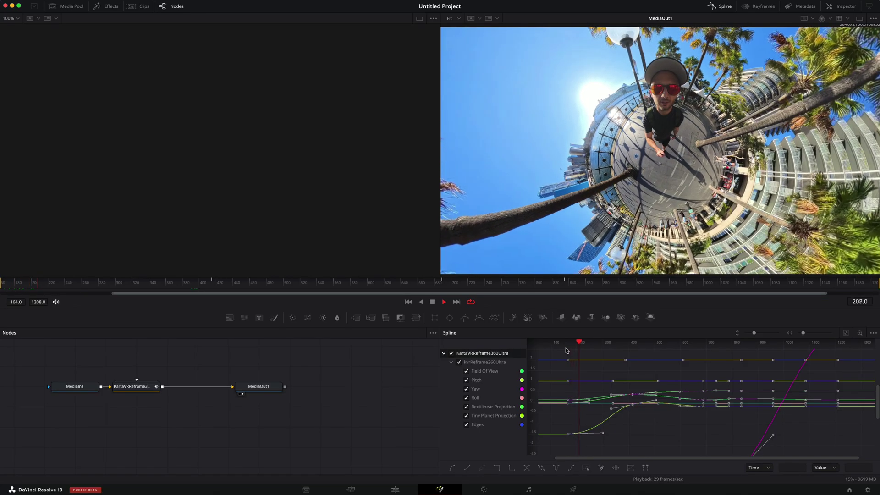